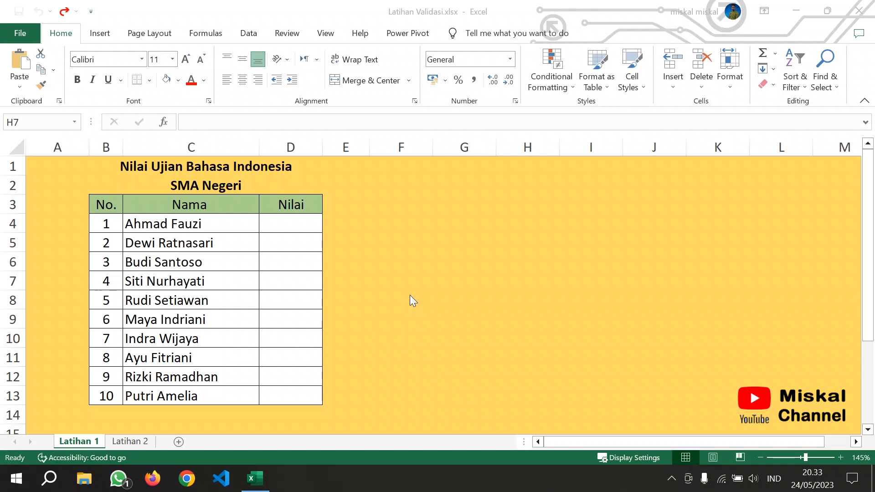
click(417, 294)
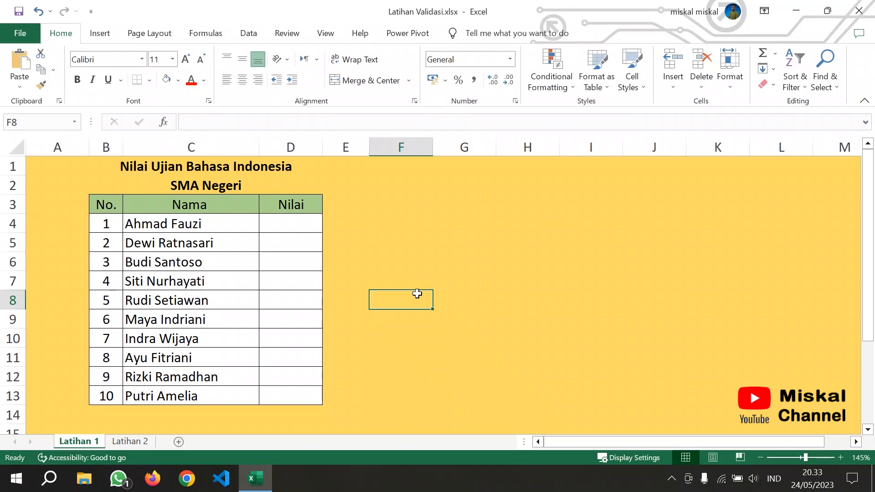
click(436, 259)
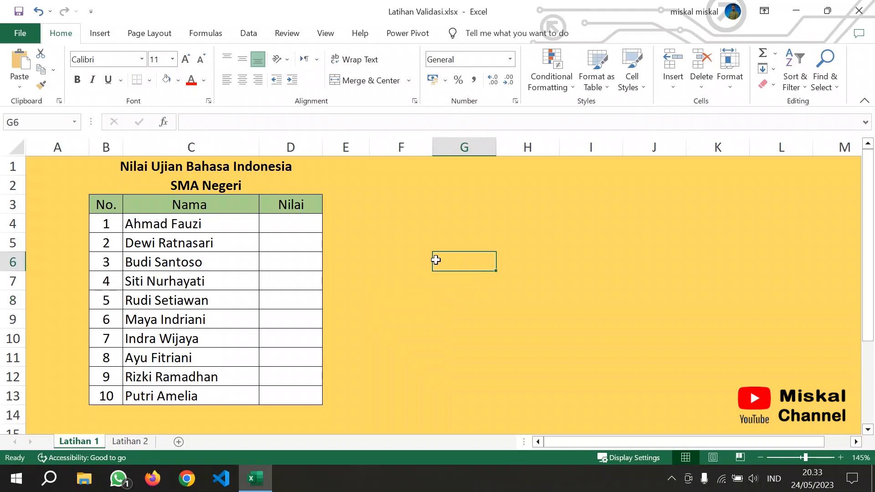
click(392, 307)
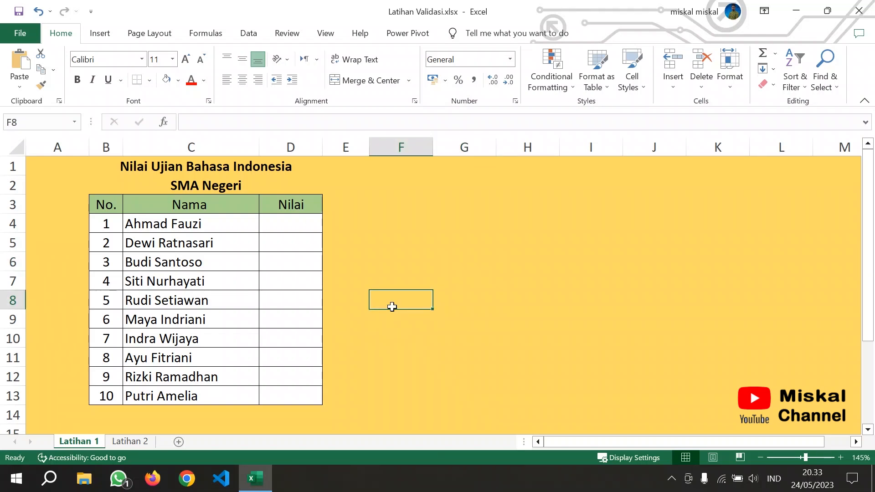
click(394, 275)
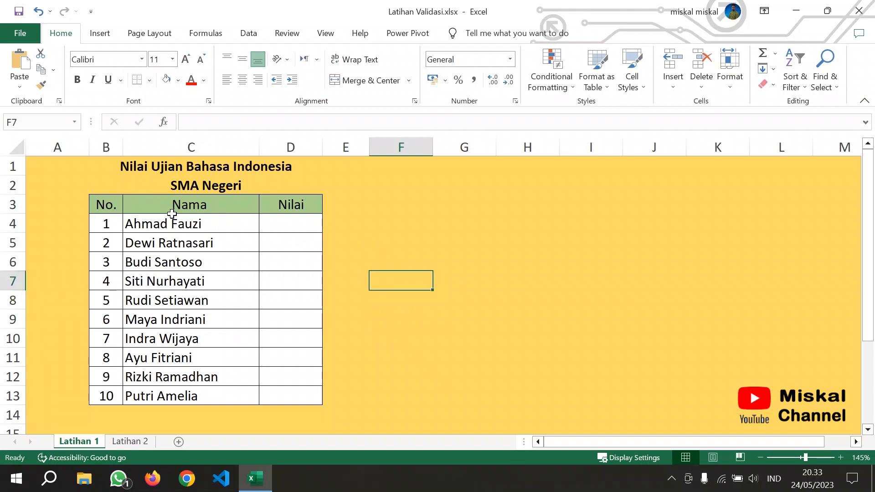
click(216, 205)
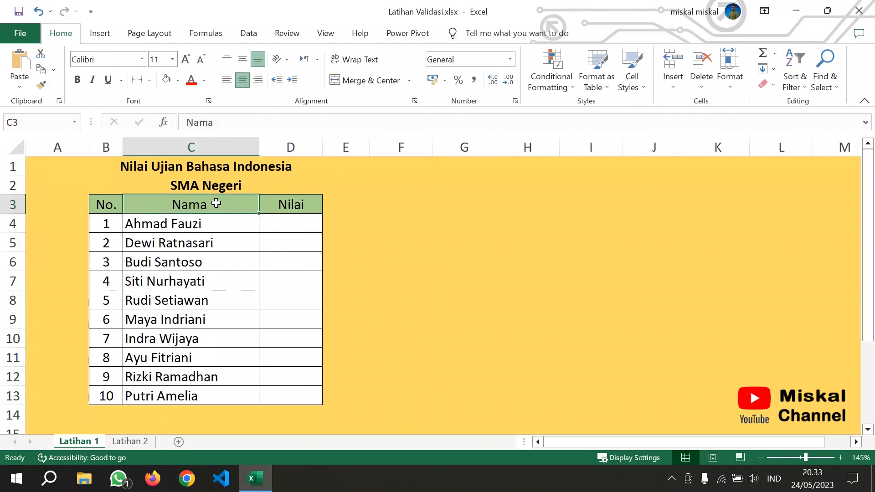
click(205, 167)
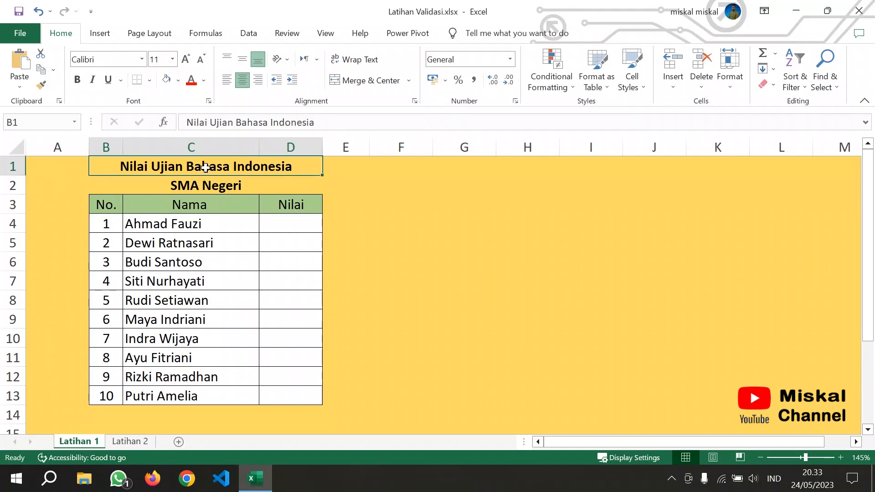
click(215, 188)
click(180, 250)
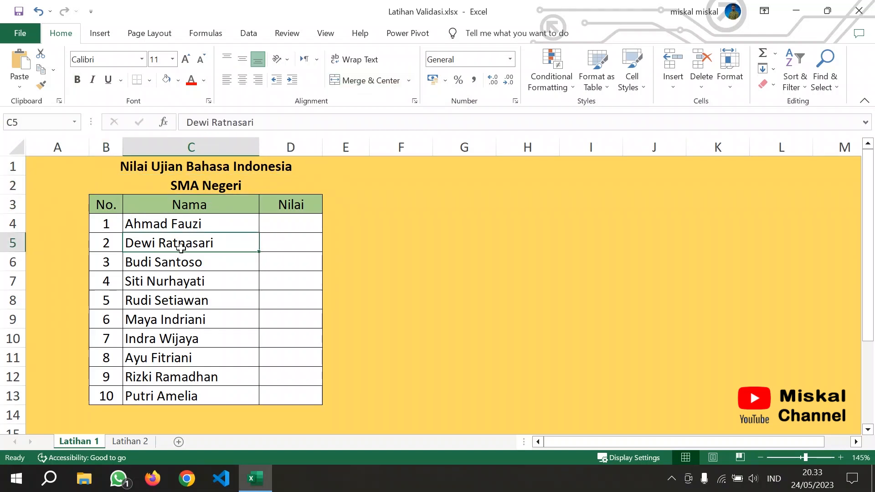
click(194, 208)
drag(194, 208, 221, 240)
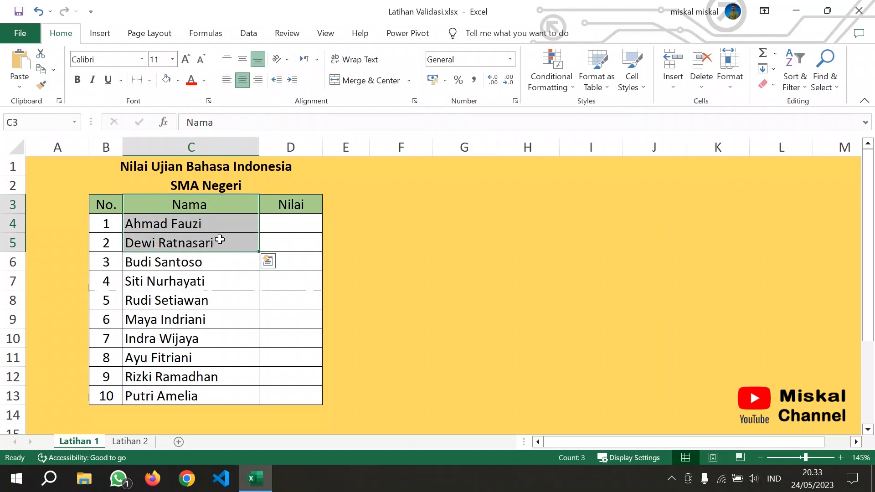
click(292, 204)
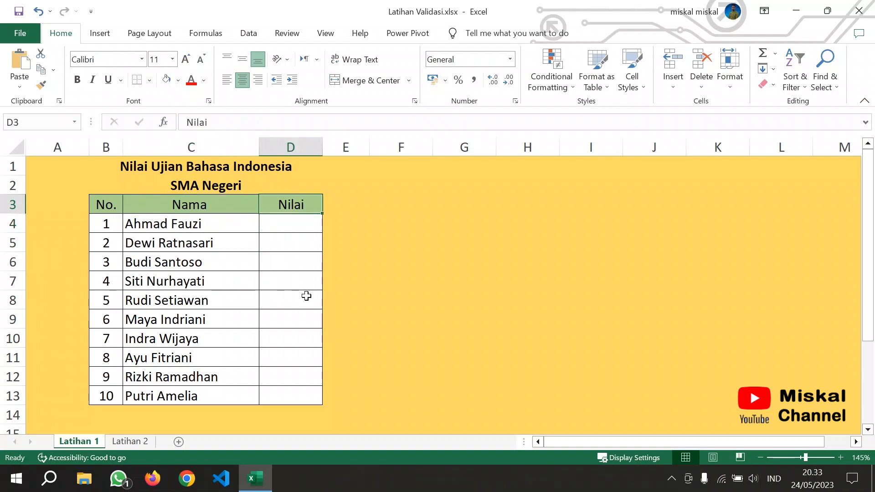
- Test the score restriction in cell D5 by entering 200, and replace the entry with 80
click(283, 247)
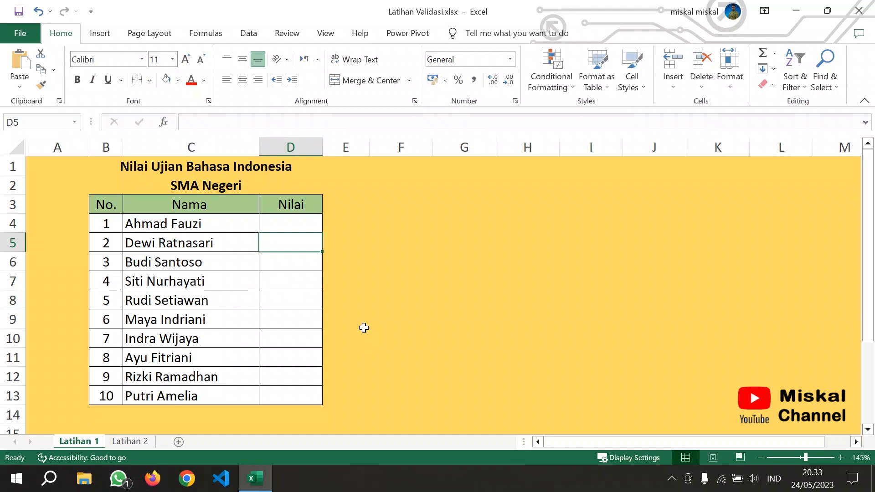
text(200)
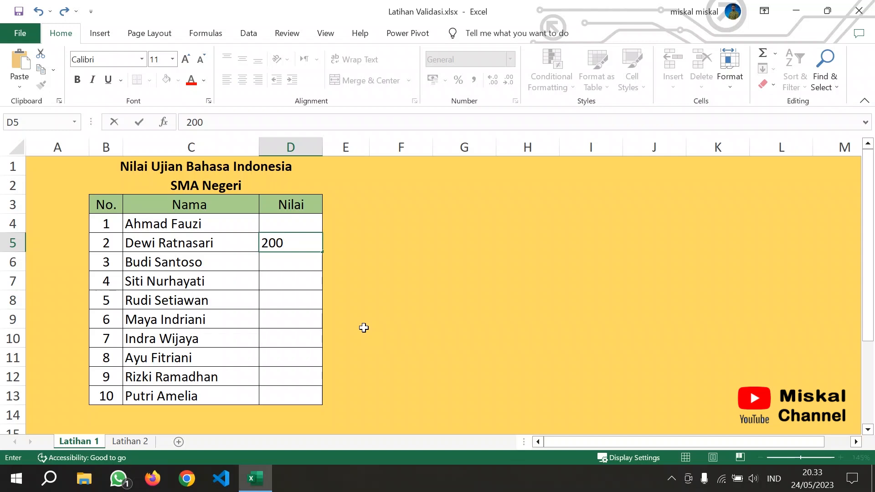
key(Return)
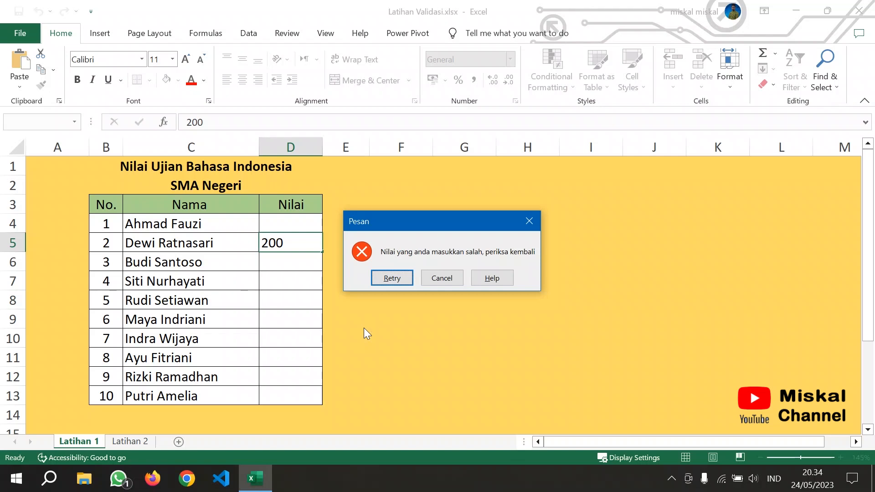
key(Return)
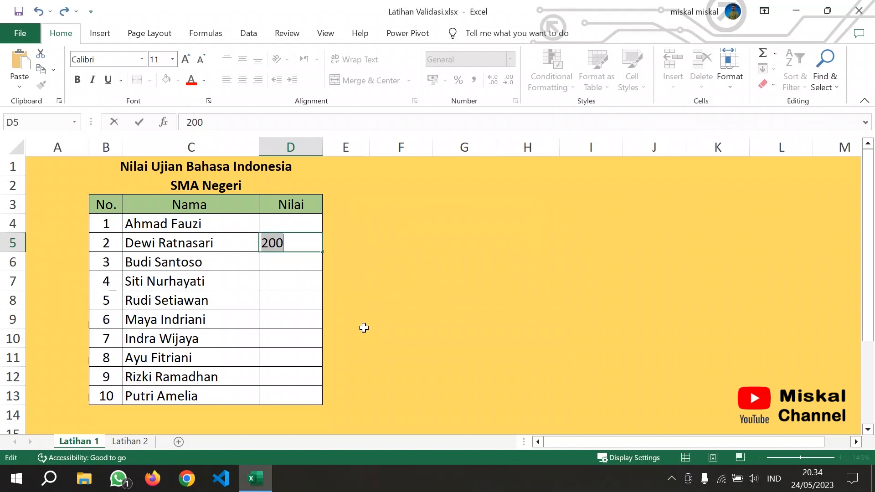
key(BackSpace)
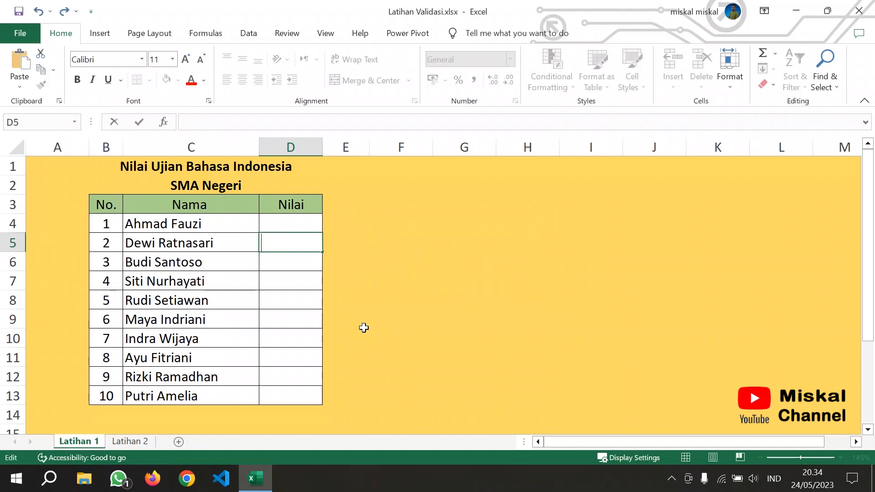
text(80)
key(Return)
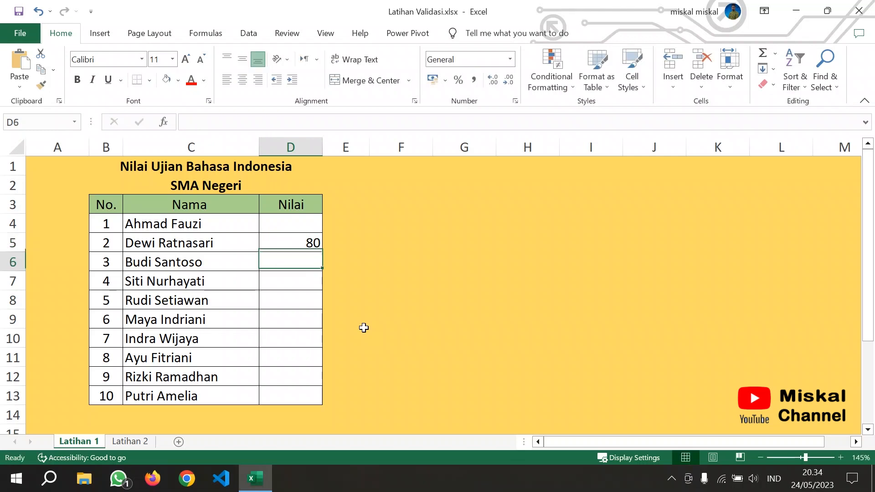
- Try to enter the text CONTOH as the score in cell D7 and cancel the entry
key(Down)
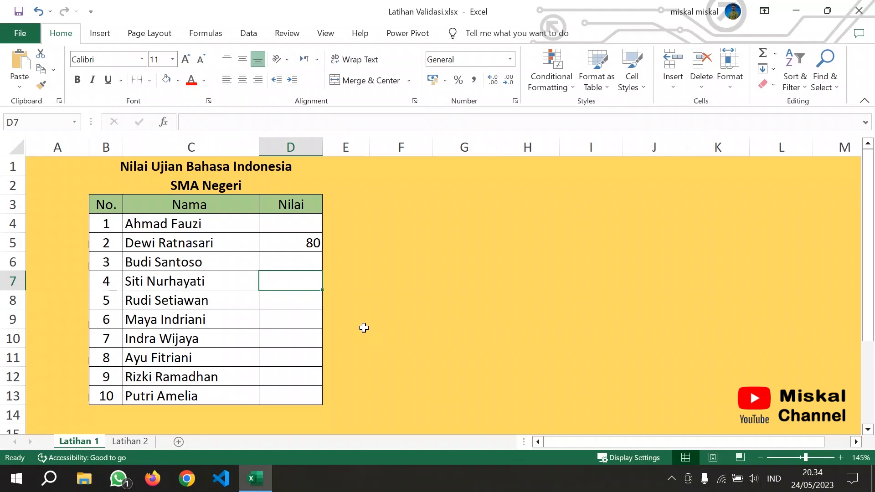
text(CONTOH)
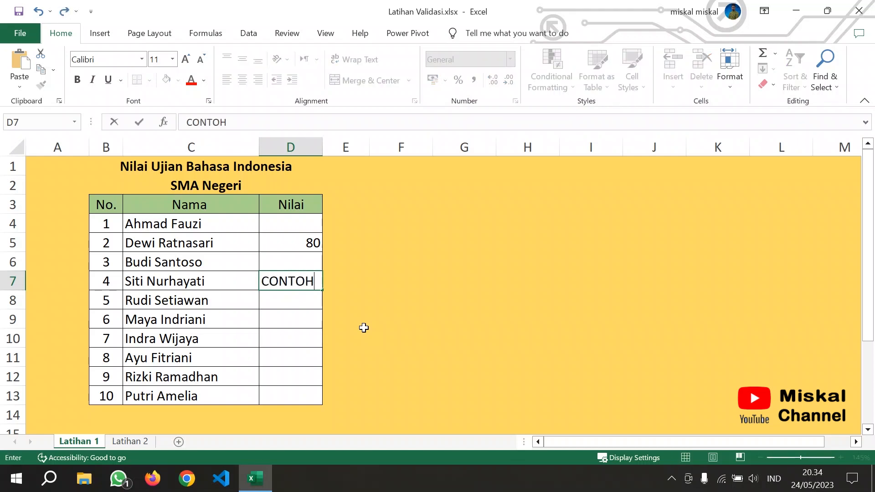
key(Return)
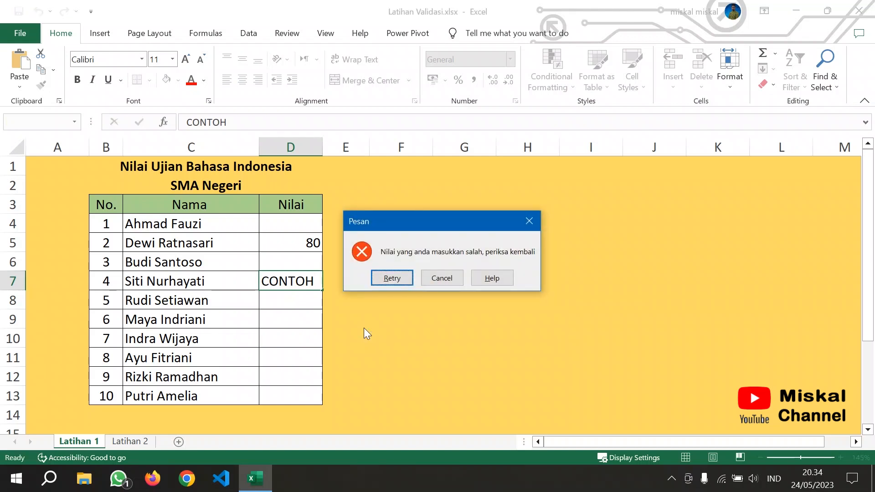
key(Tab)
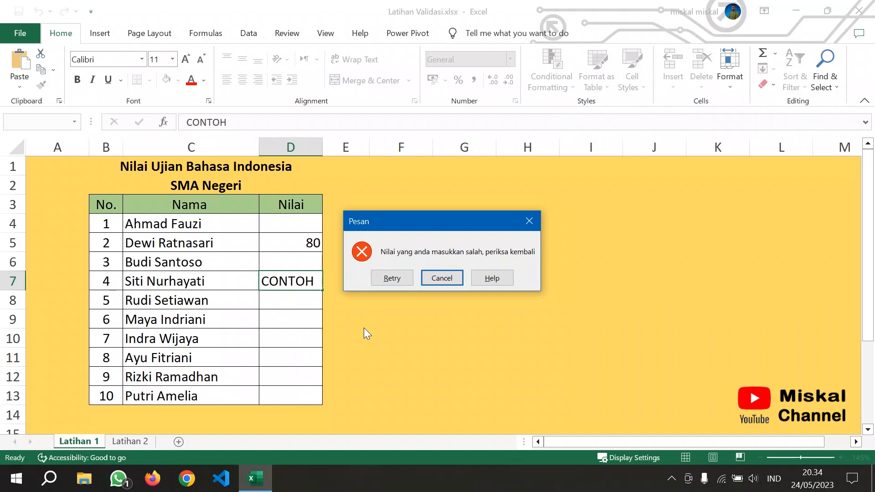
key(Return)
- Clear the test score from the Nilai column
key(Up)
key(Up)
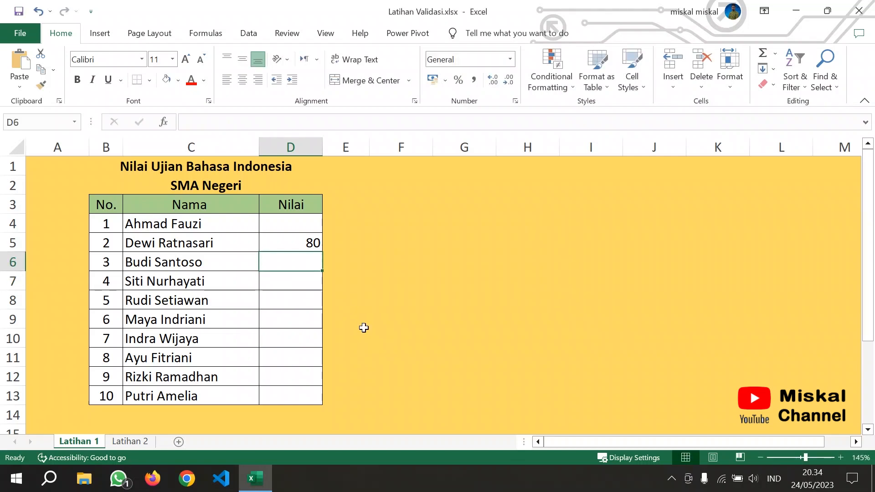
key(Delete)
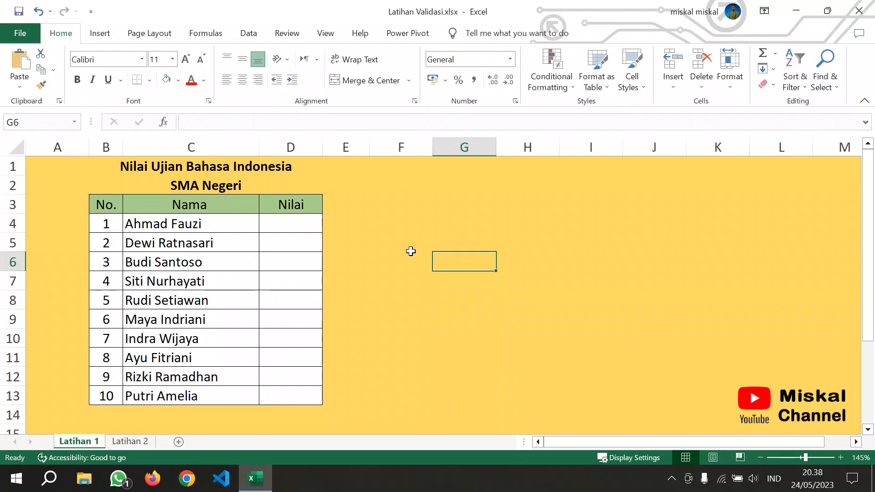
- Open Data Validation for the Nilai cells D4:D13 and allow only whole numbers
click(393, 228)
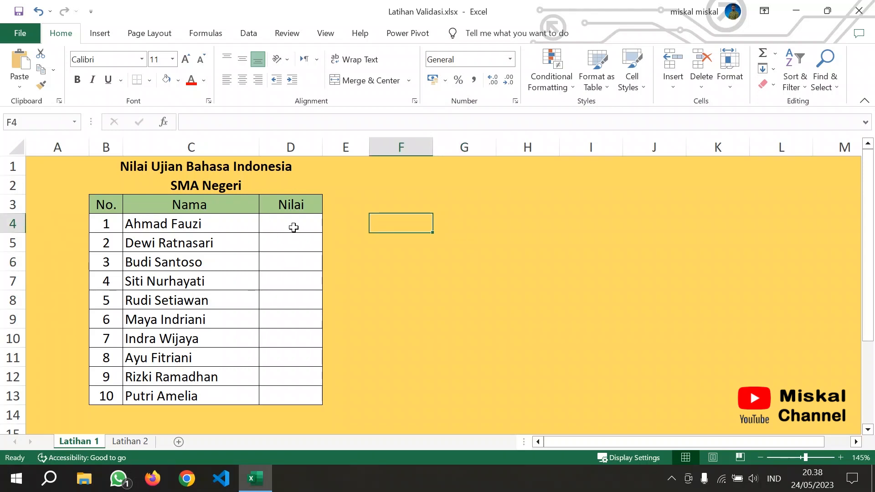
drag(292, 220, 280, 393)
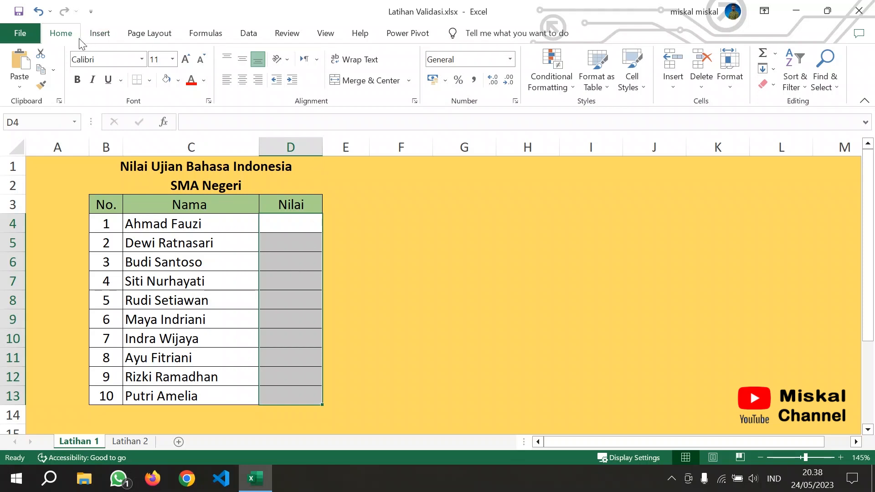
click(249, 34)
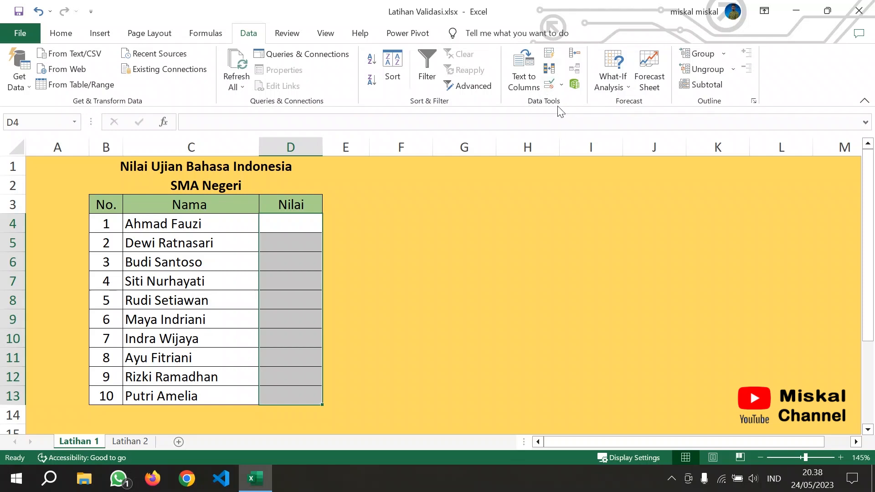
click(560, 86)
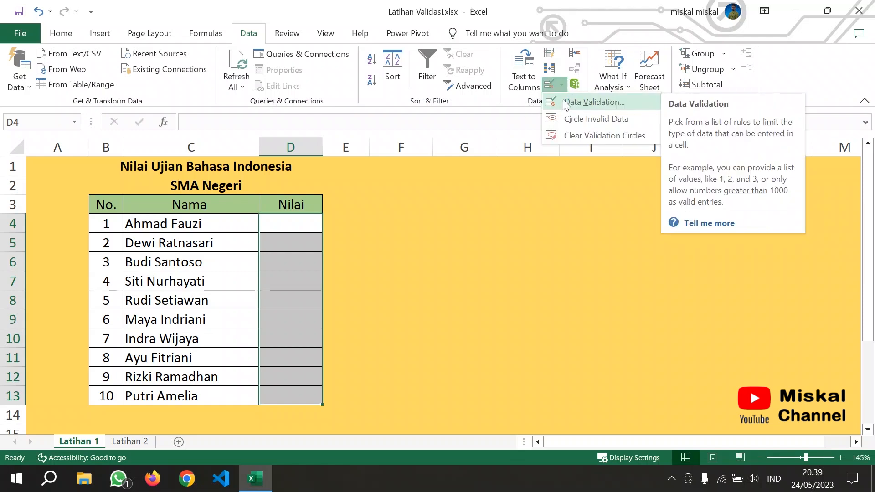
click(563, 99)
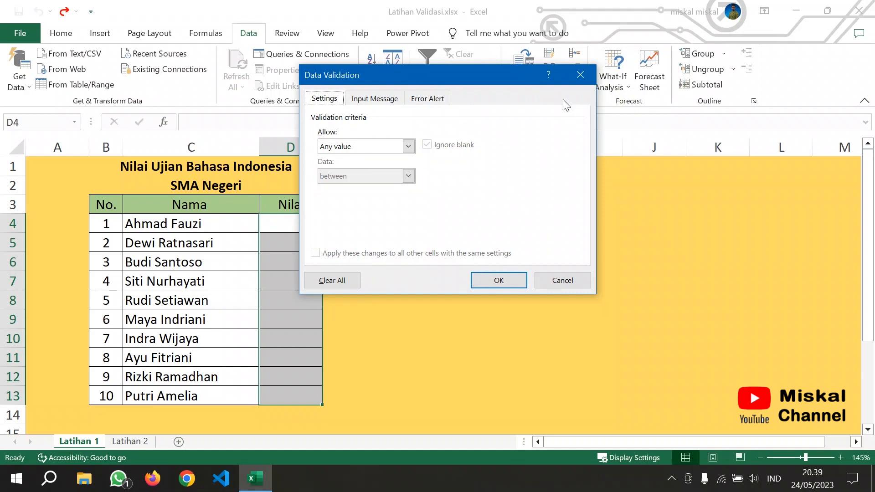
drag(456, 75, 518, 93)
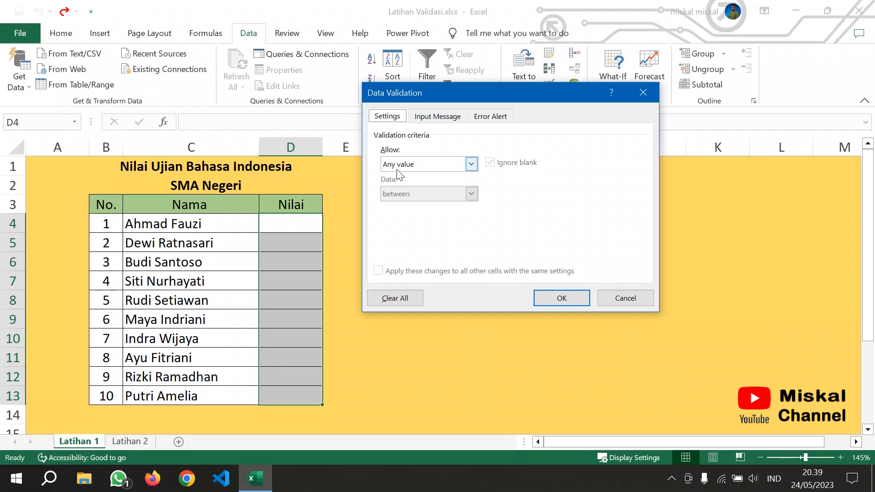
click(415, 167)
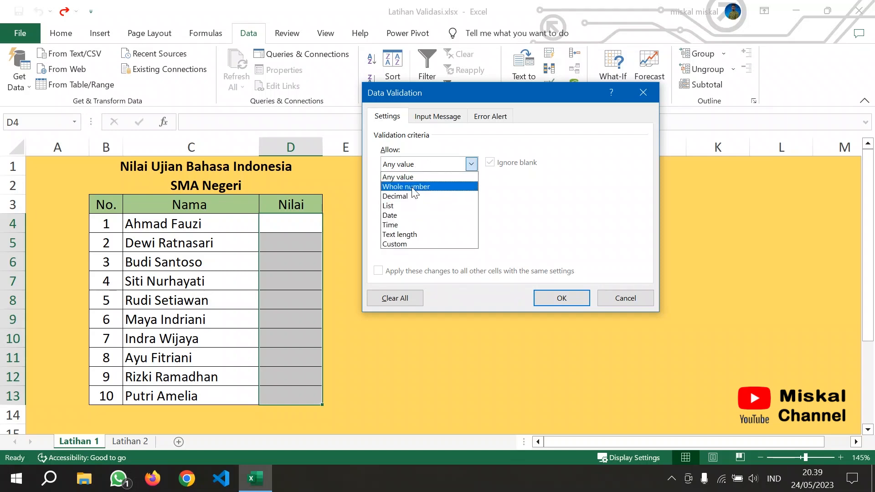
click(412, 187)
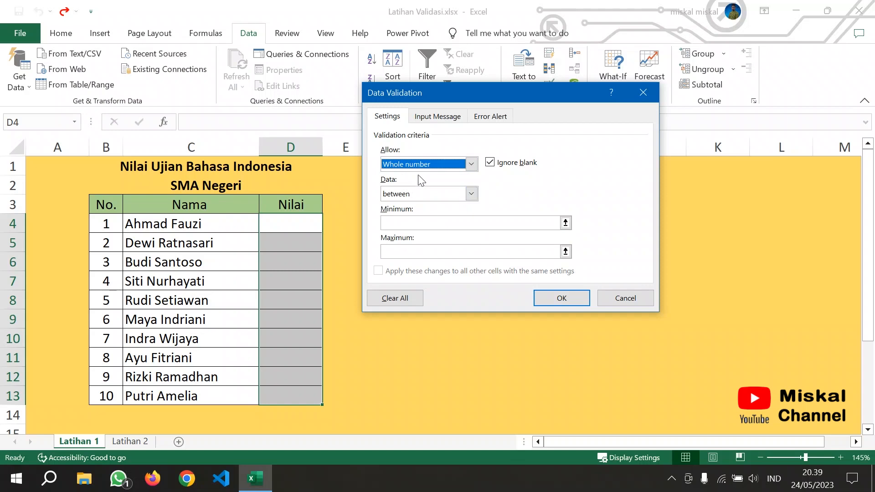
- Restrict the whole numbers to between a minimum of 0 and a maximum of 10
click(408, 194)
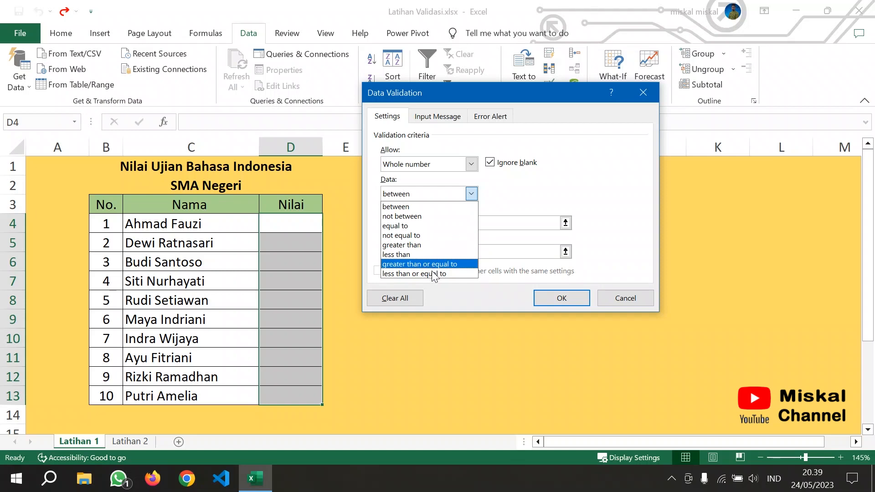
click(412, 209)
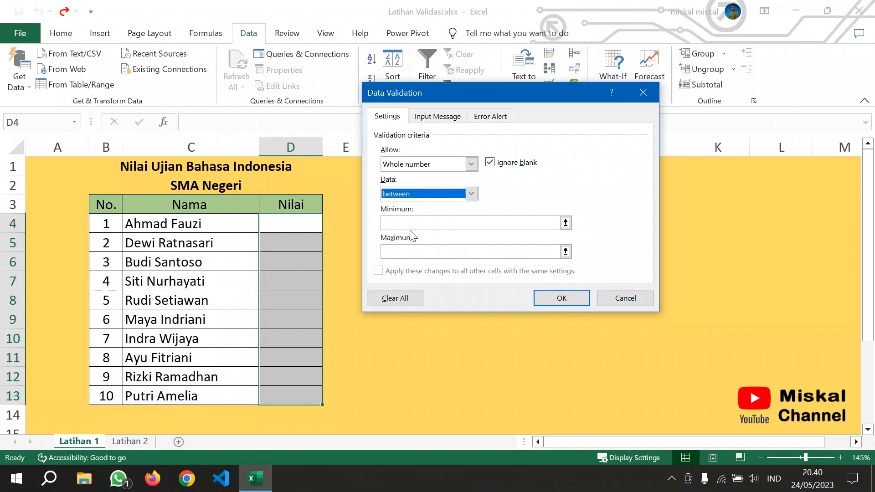
click(411, 224)
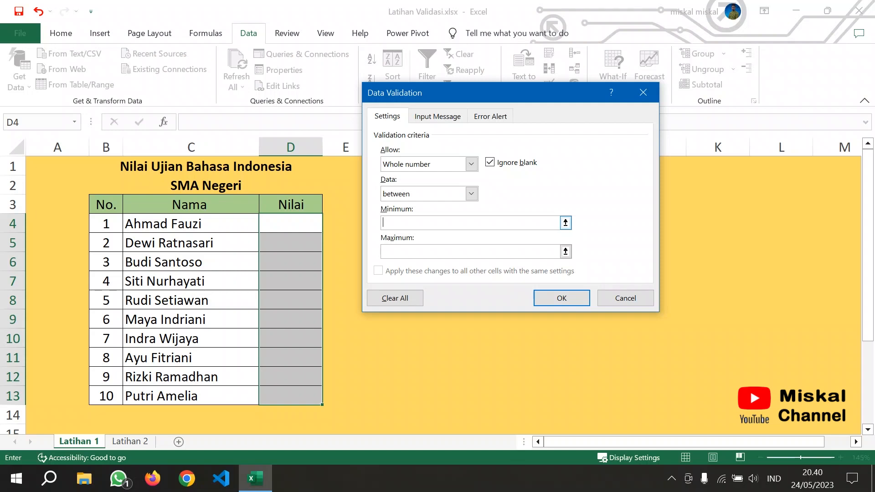
text(0)
click(412, 250)
text(10)
- Set the title of the validation's error alert to Pesan and start its error message
click(484, 120)
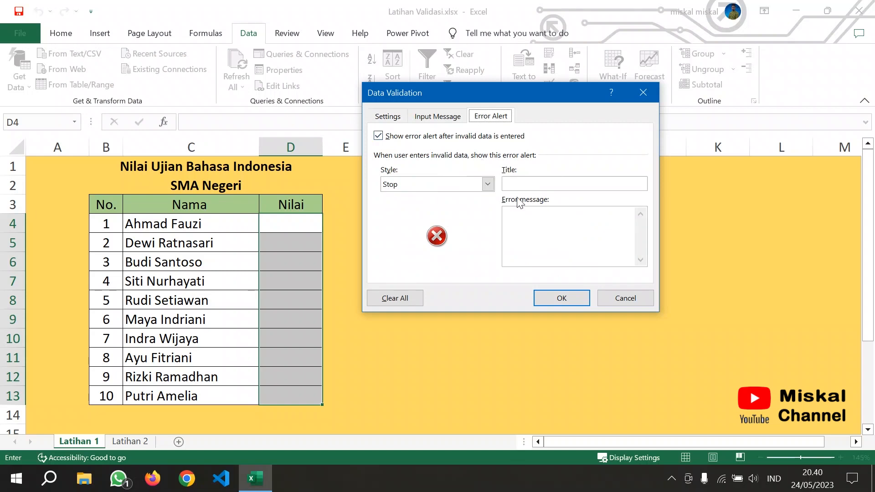
click(542, 184)
text(pERIN)
key(BackSpace)
key(BackSpace)
key(BackSpace)
key(BackSpace)
key(BackSpace)
text(Pesan)
click(504, 213)
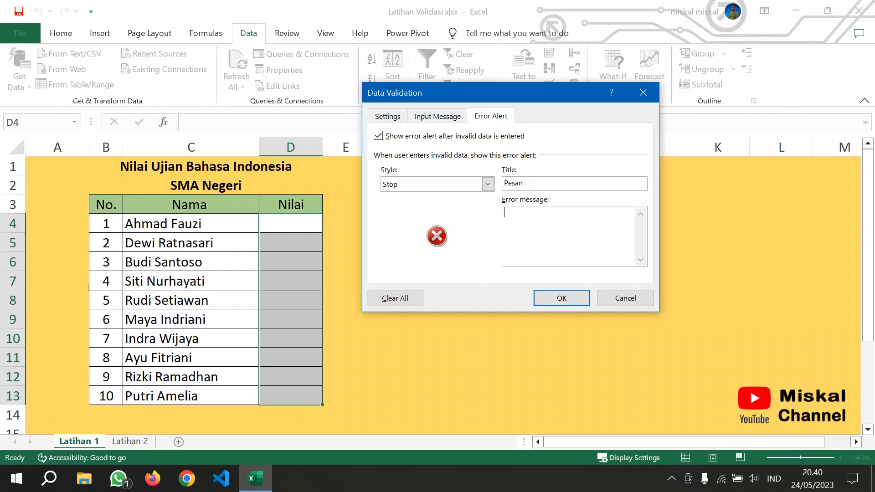
- Set the error message to "Data yang anda masukkan salah, periksa kembali." and apply the validation to the Nilai cells
click(390, 118)
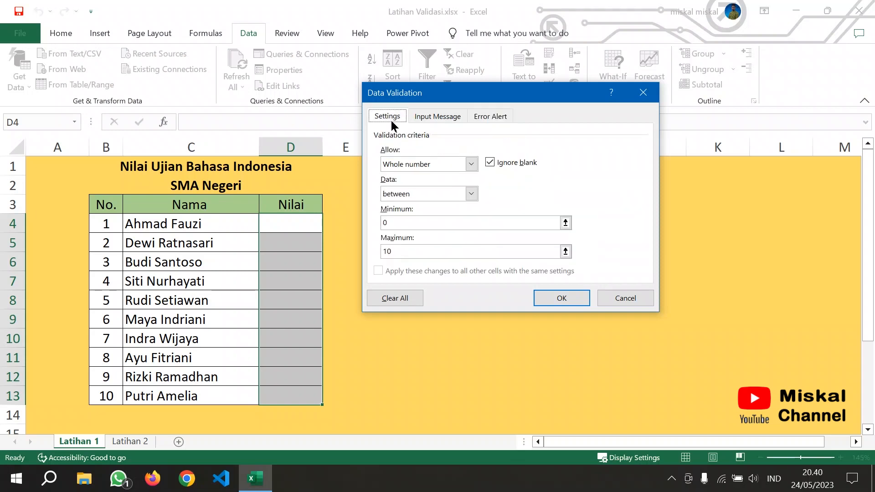
click(488, 119)
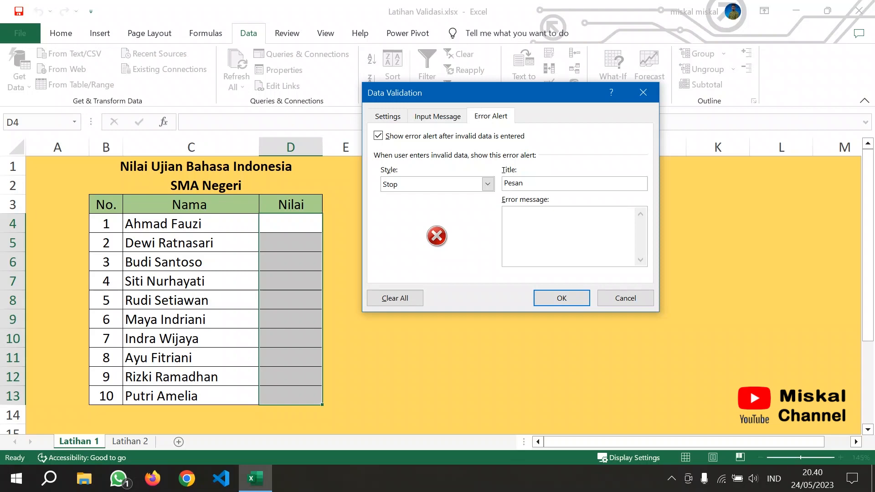
text(P)
text(Data yang and)
text(a masukk)
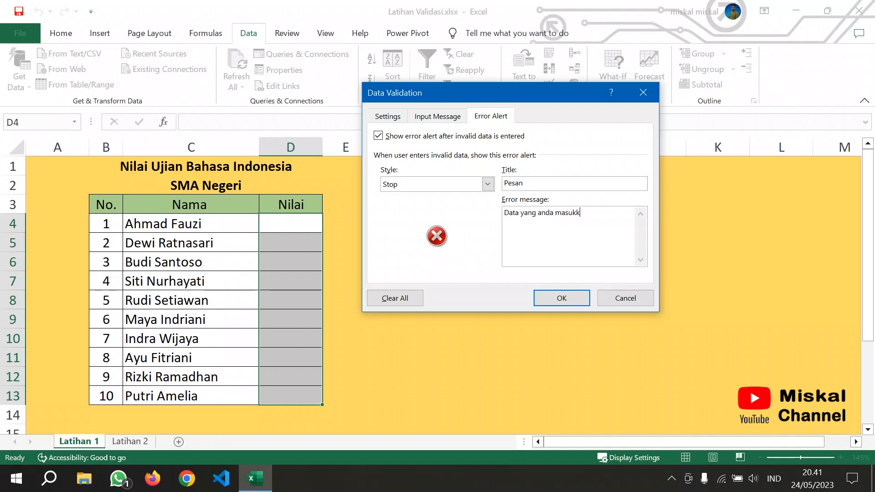
text(an salah, periksa kebmbali.)
click(545, 299)
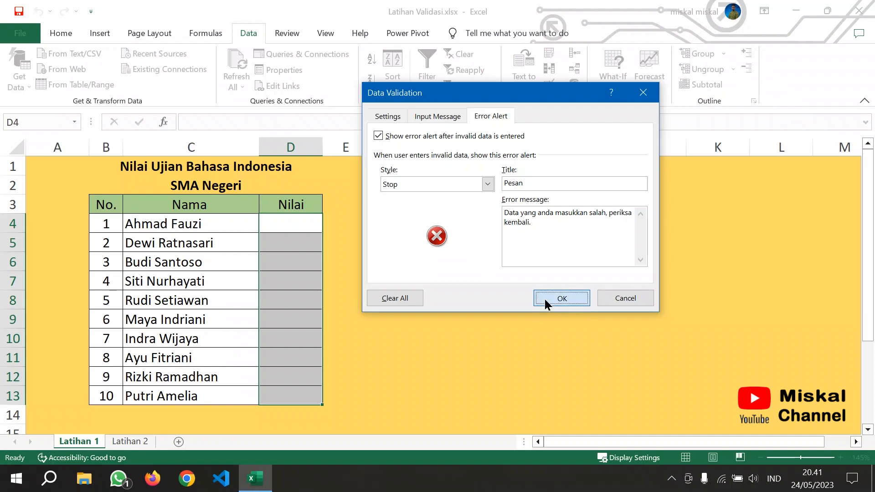
- Test the validation by entering the score 2 in Nilai cell D6, then select cell D8
click(279, 263)
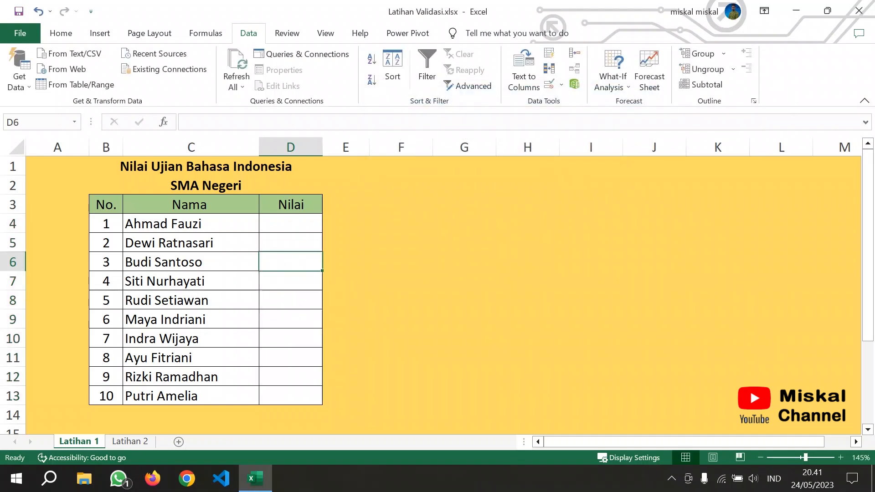
text(2)
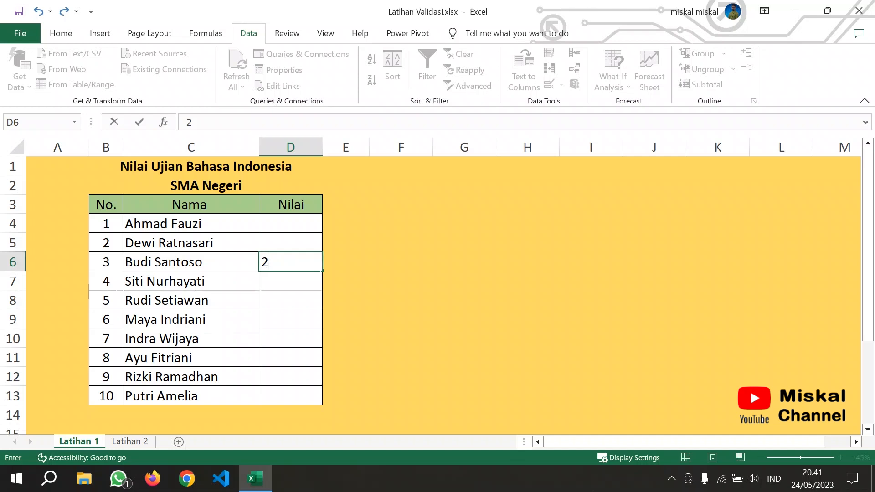
key(Return)
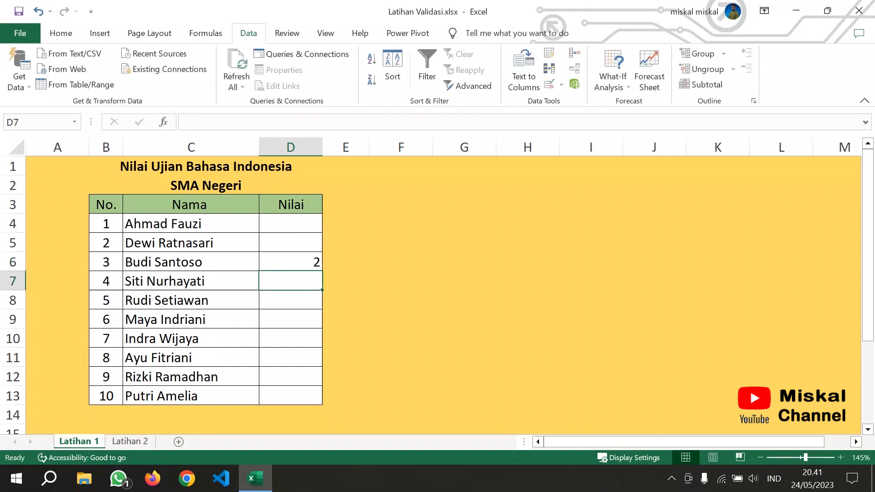
click(290, 300)
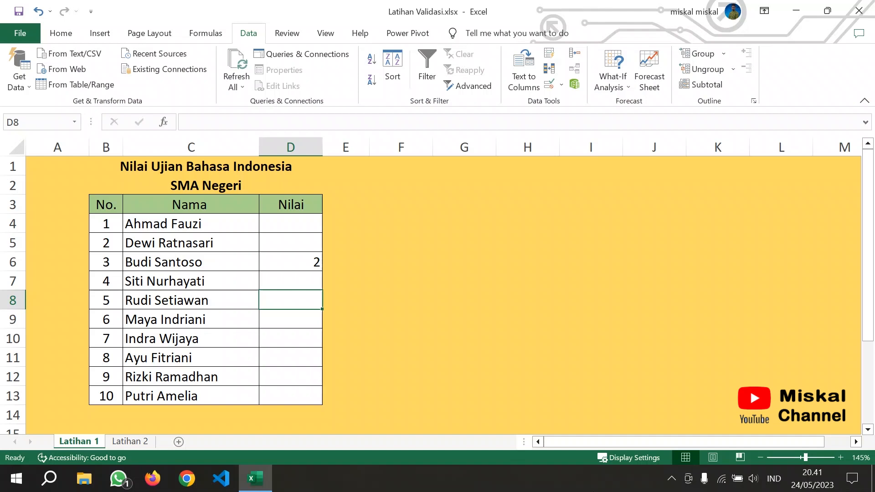